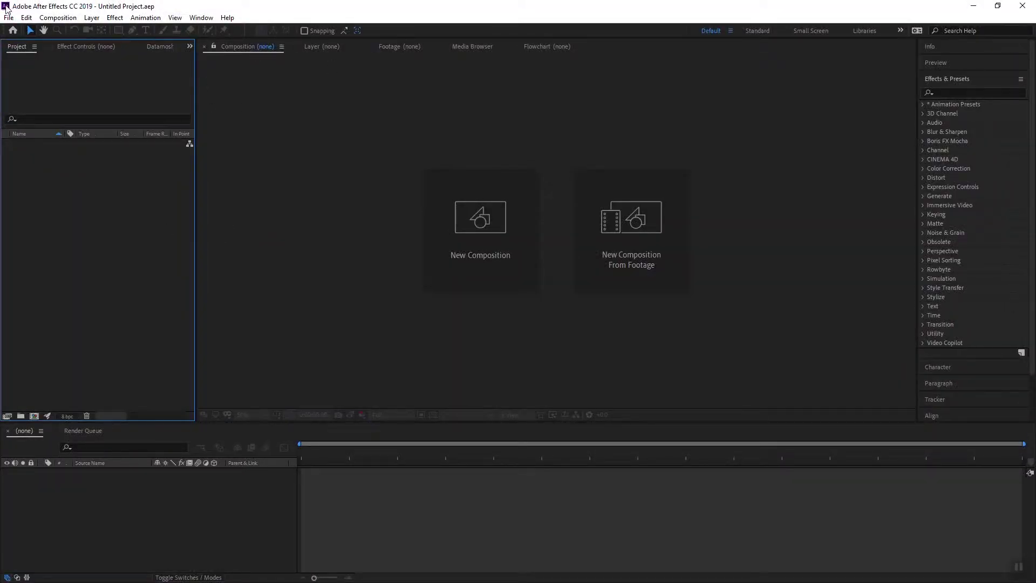
- Import C0089.MP4 from File Explorer and build a new composition from it
key("alt+Tab")
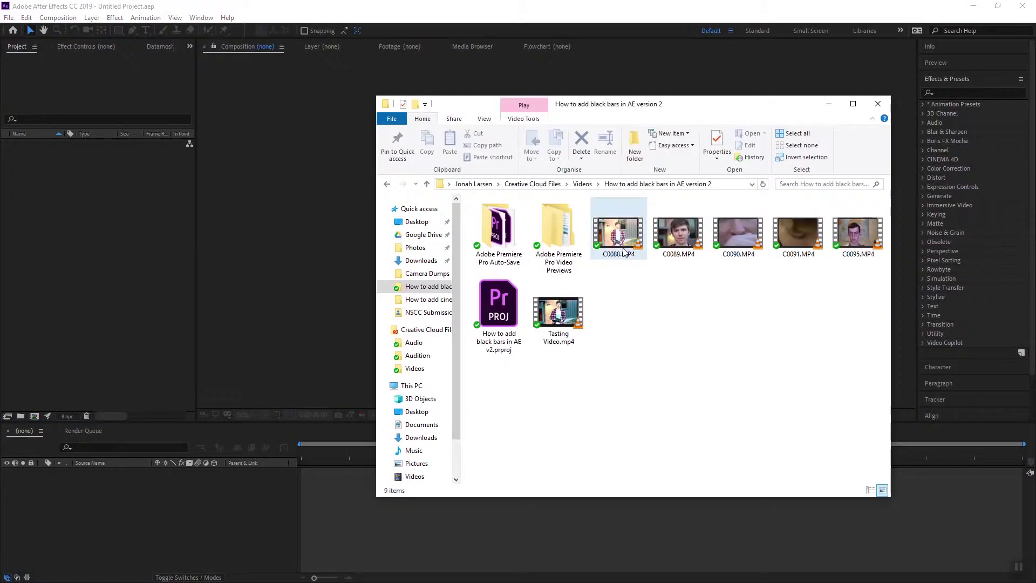
left_click_drag(678, 235, 119, 213)
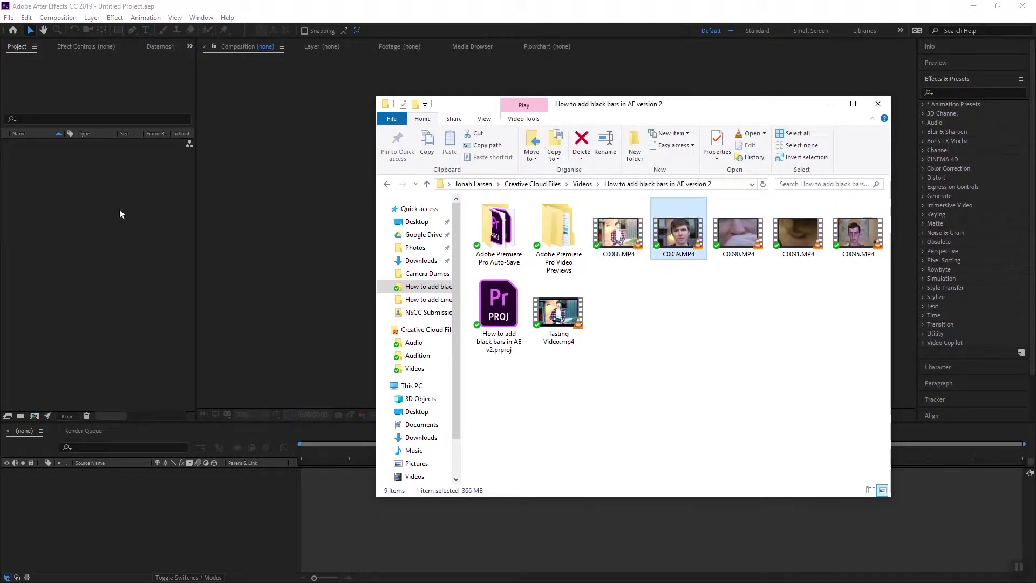
left_click(91, 238)
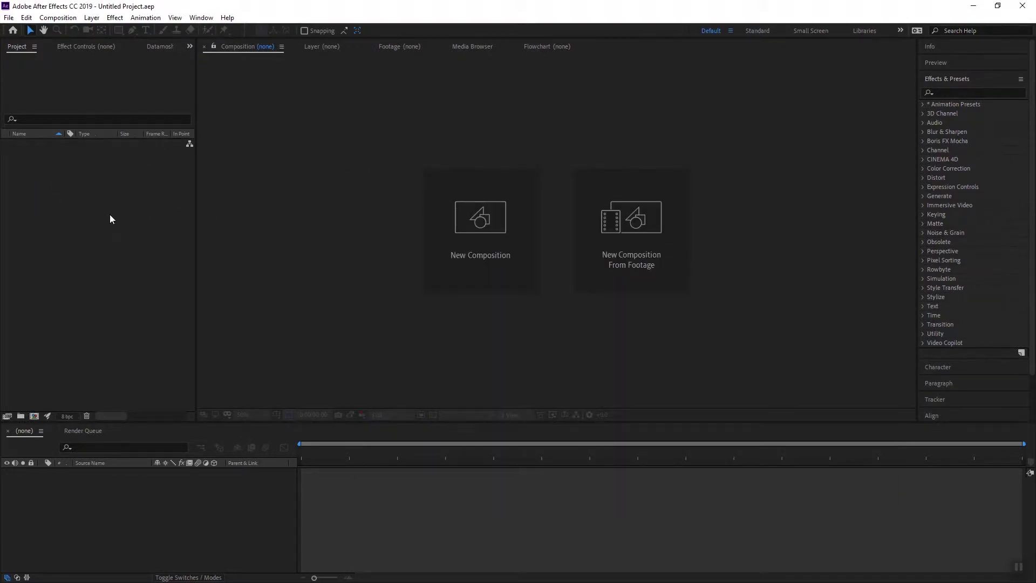
left_click_drag(154, 149, 109, 215)
left_click_drag(26, 142, 93, 187)
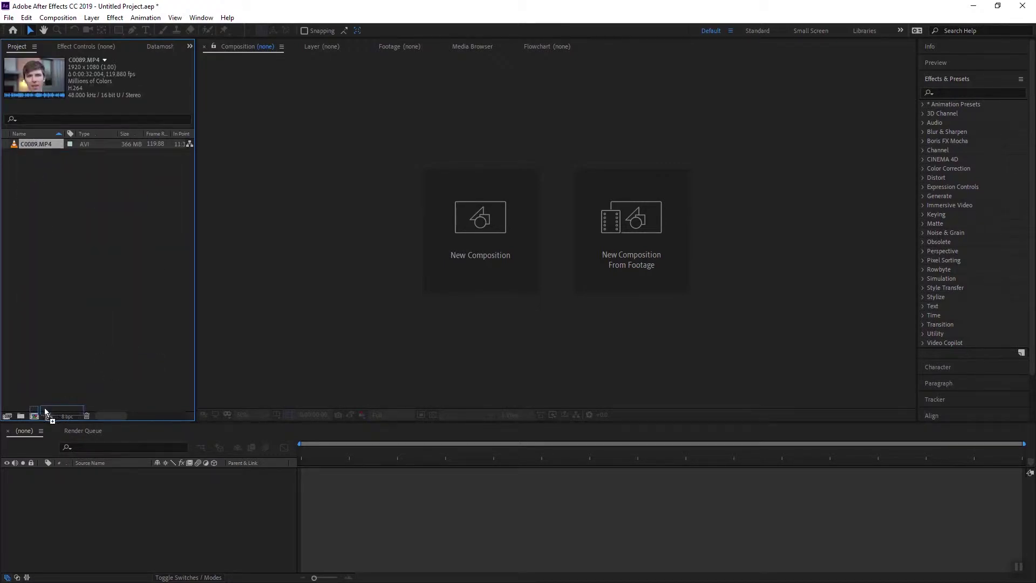
left_click_drag(93, 188, 32, 414)
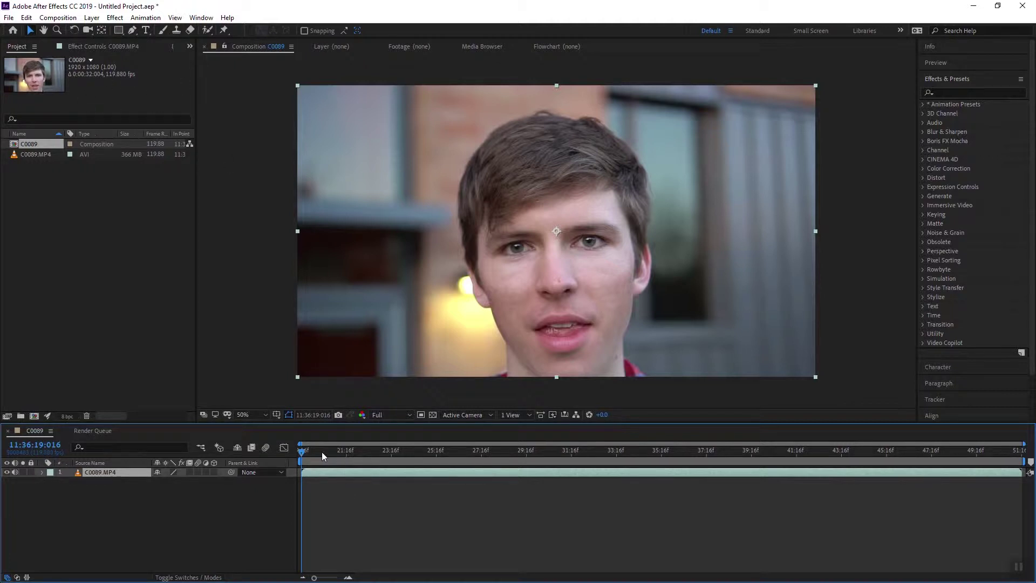
- Set the C0089 composition's frame rate to 30 fps in Composition Settings
left_click(357, 450)
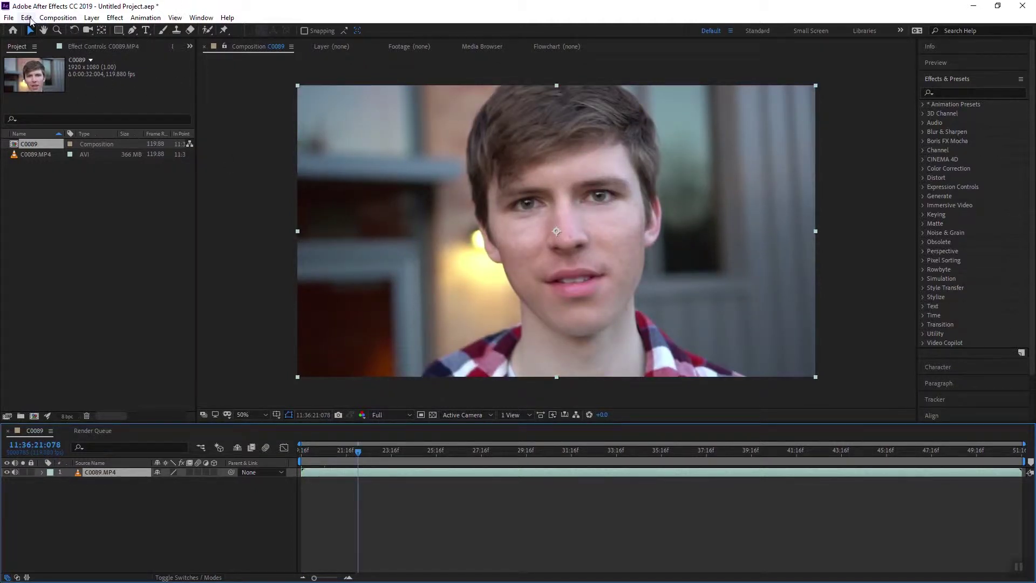
left_click(57, 18)
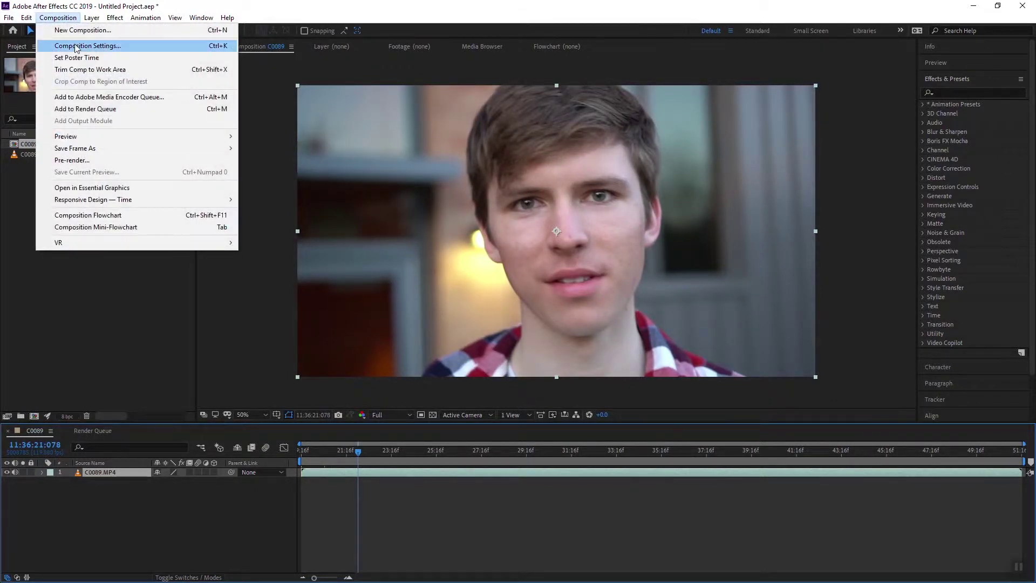
left_click(81, 42)
left_click(749, 306)
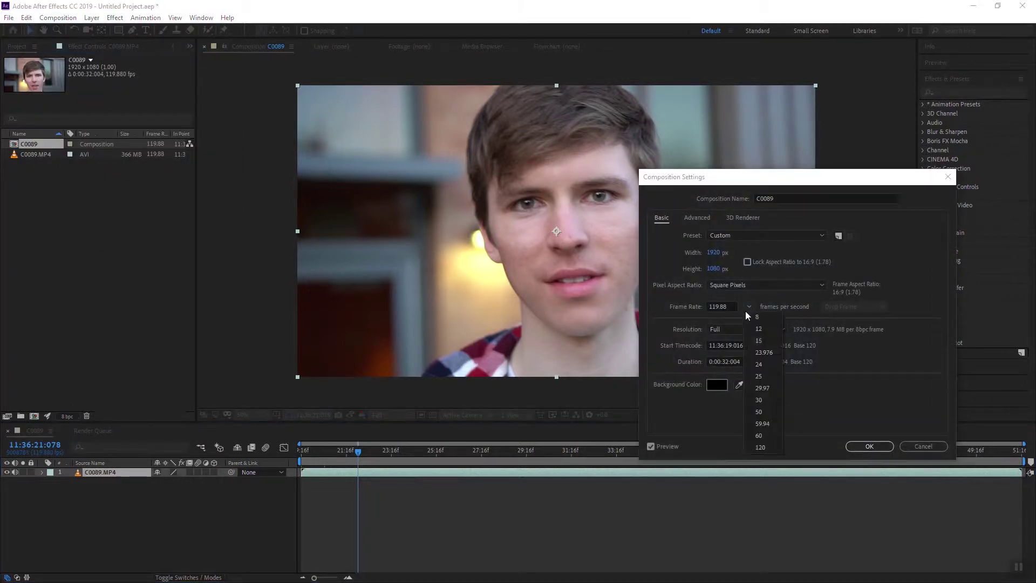
left_click(869, 447)
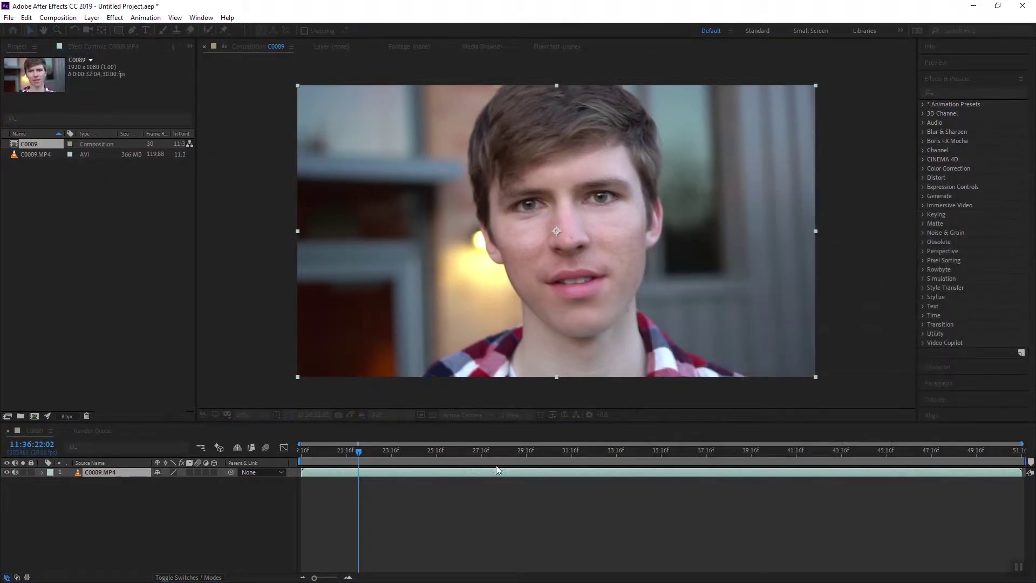
left_click(332, 452)
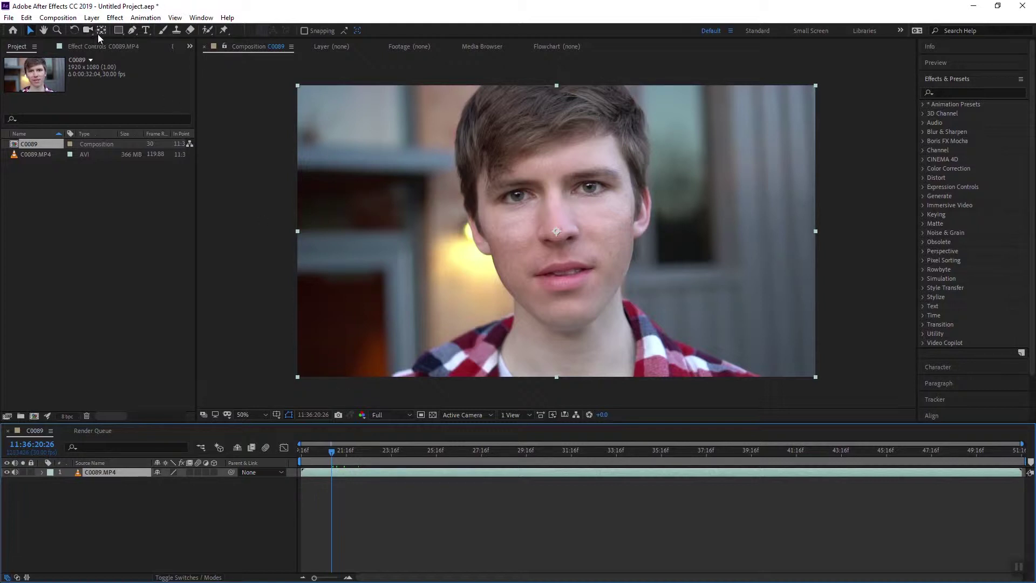
- Add an adjustment layer carrying Motion Tile with Output Height 76
left_click(92, 18)
mouse_move(106, 31)
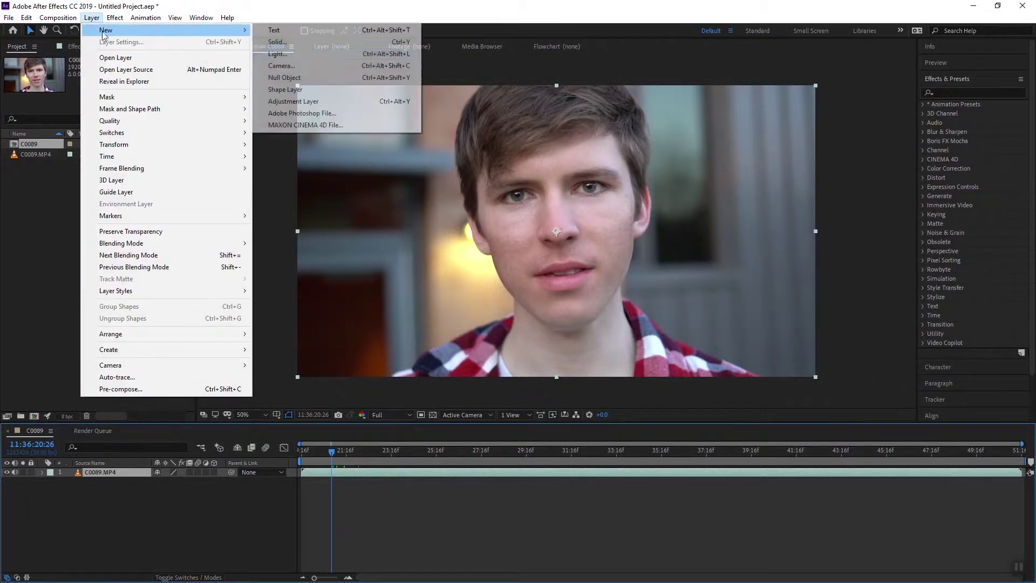
left_click(293, 101)
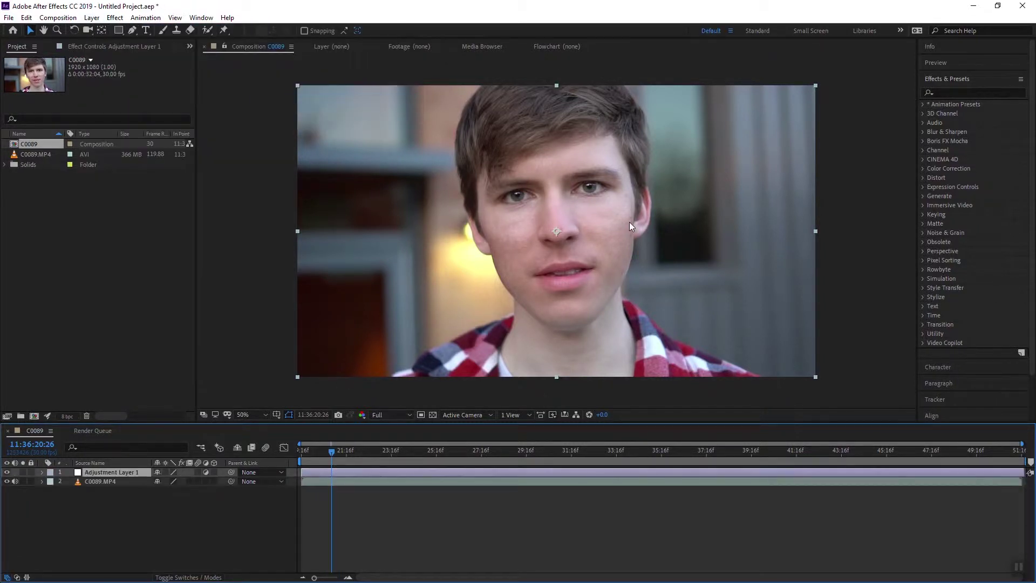
left_click(978, 94)
type("motion t")
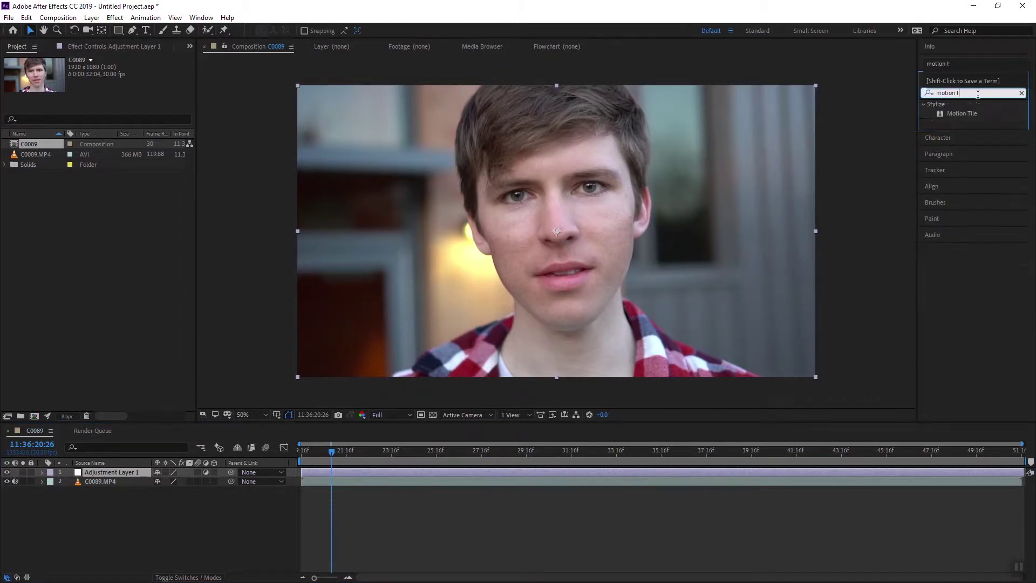
type("i")
double_click(959, 114)
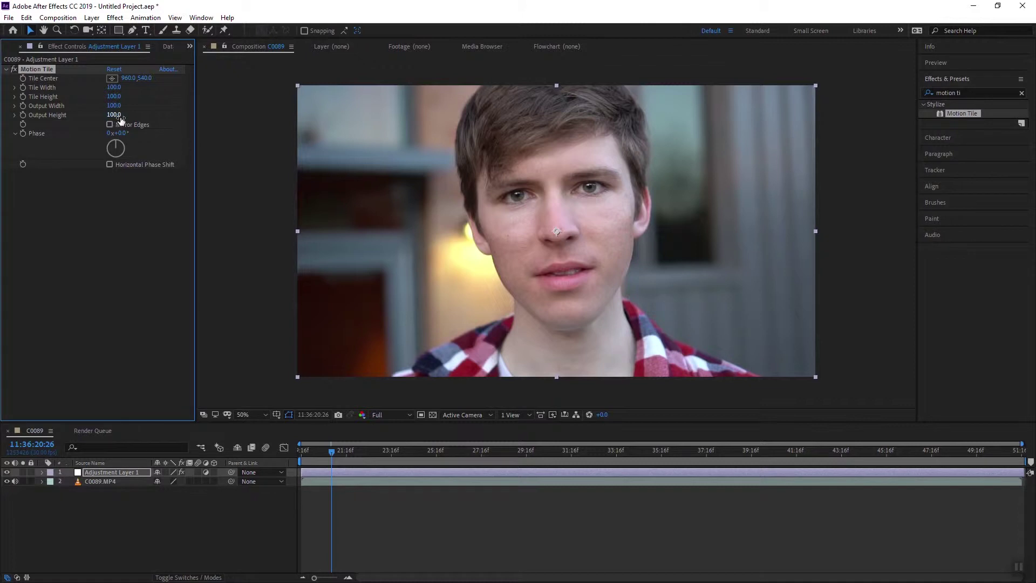
left_click_drag(120, 119, 113, 122)
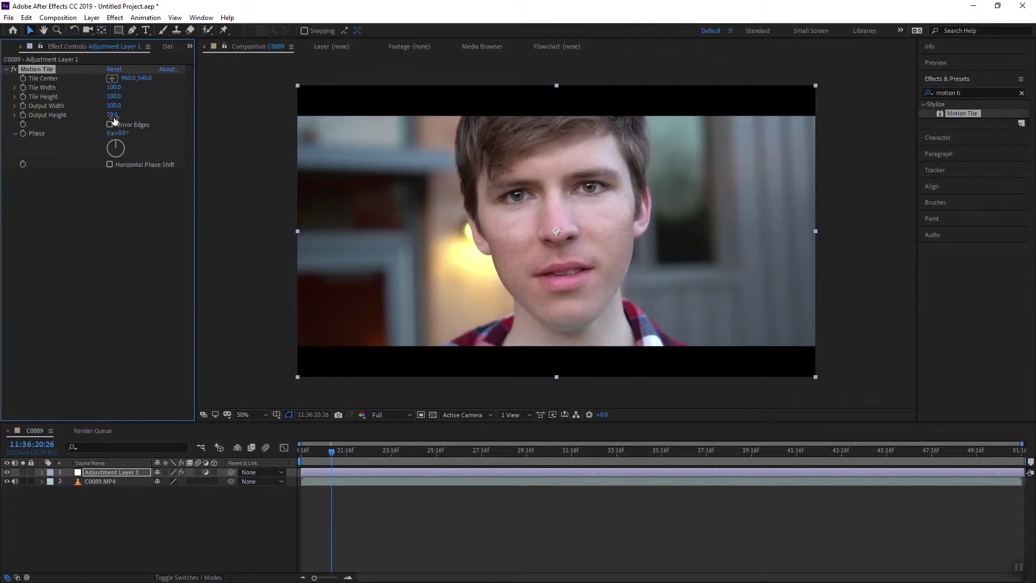
left_click(114, 117)
type("76")
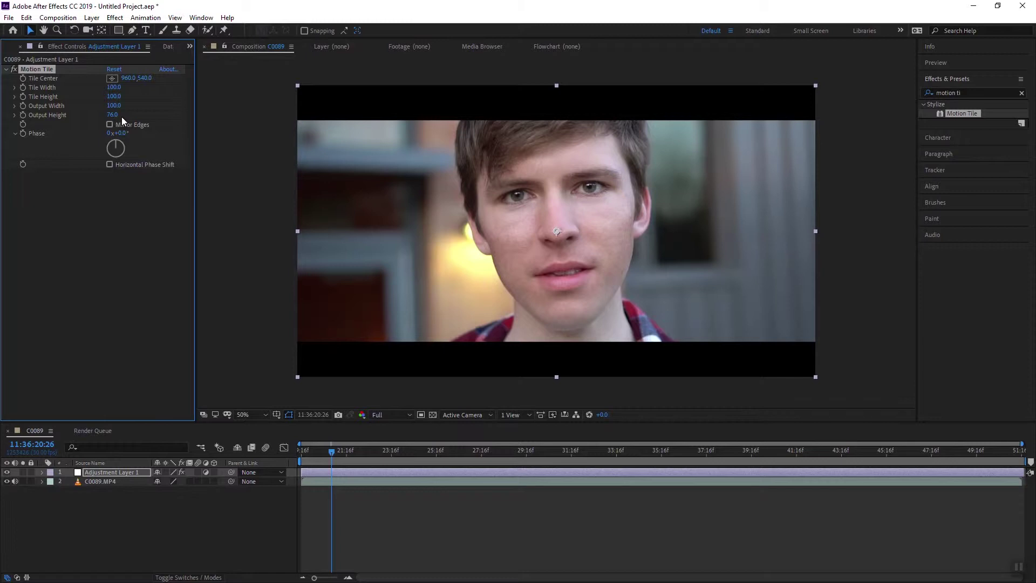
- Add a starting Output Height keyframe and reveal the keyframes with U
left_click(351, 457)
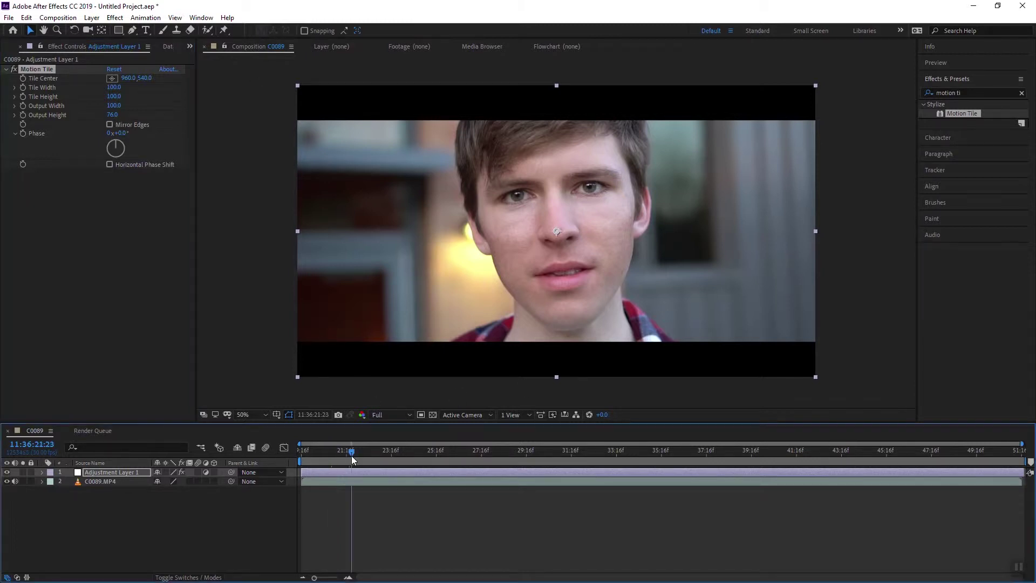
left_click(23, 115)
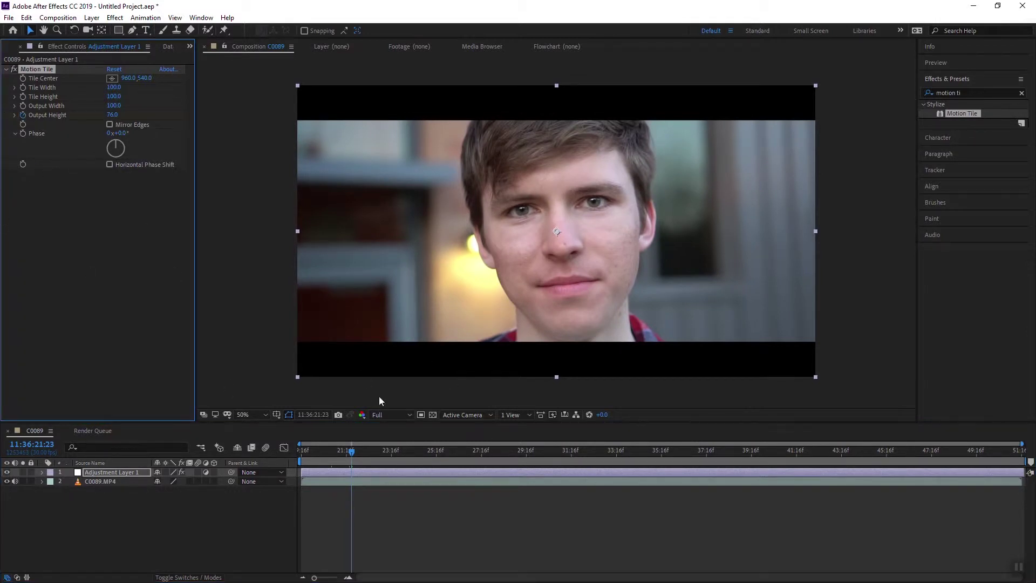
key("u")
left_click(353, 458)
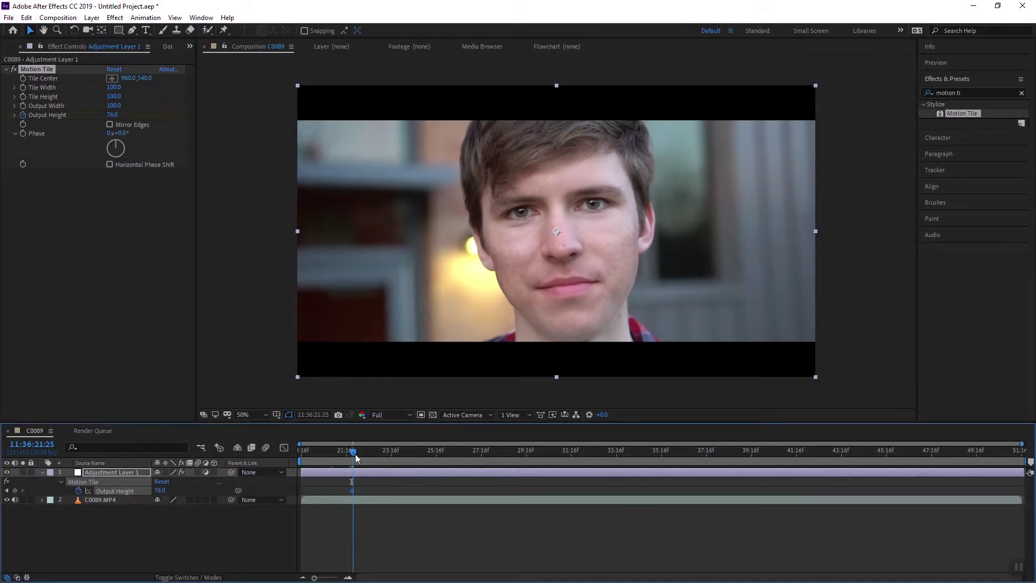
left_click(161, 491)
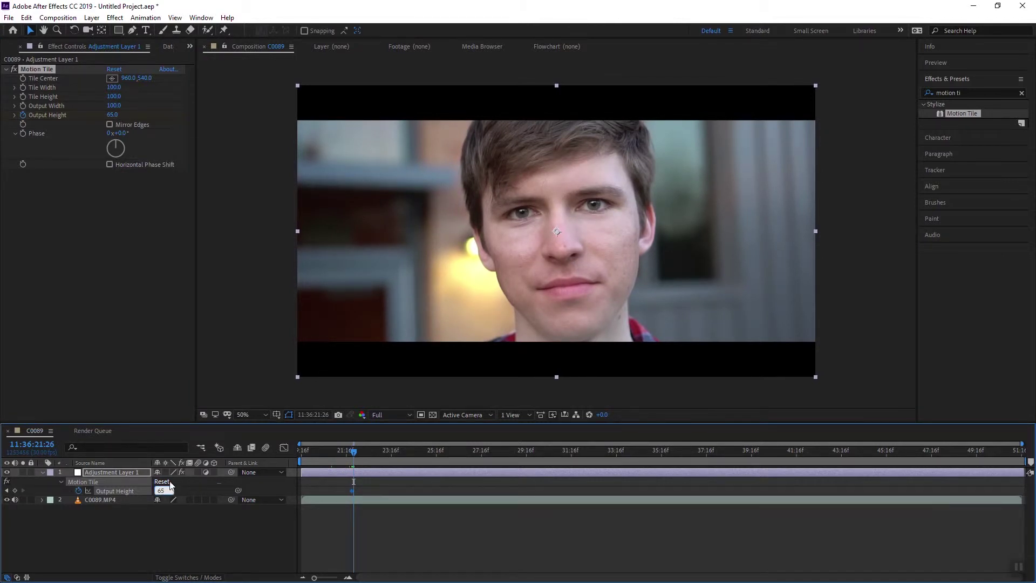
type("65")
key("Return")
- Keyframe Output Height to 61, then to 100 a few frames later
left_click_drag(365, 448, 371, 448)
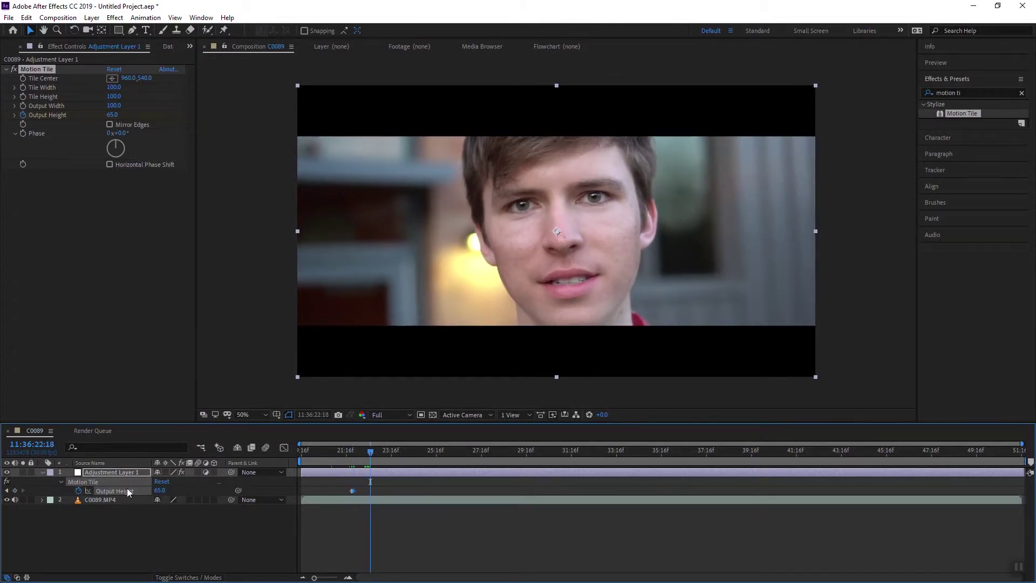
left_click(154, 492)
type("61")
key("Return")
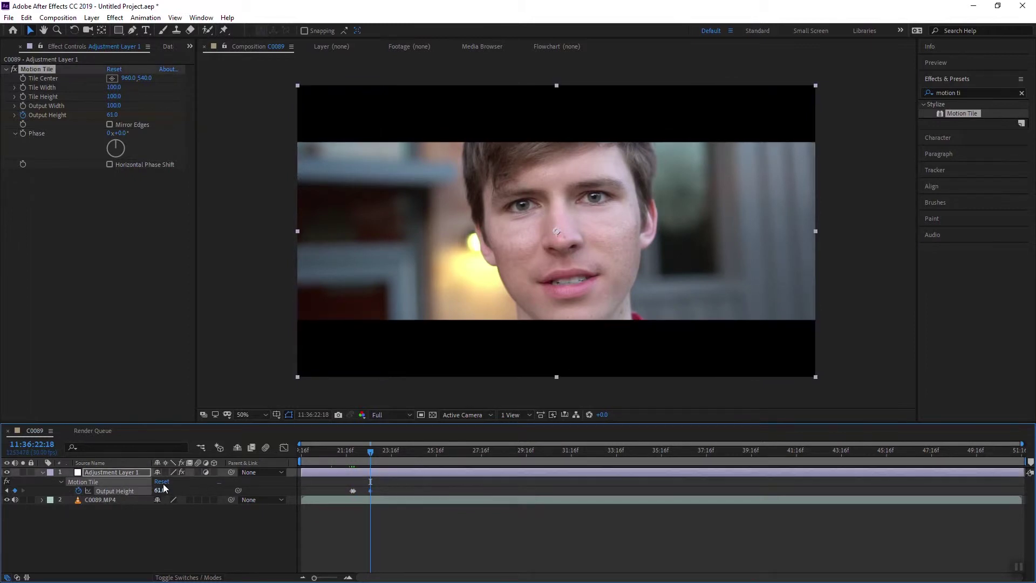
left_click_drag(370, 456, 375, 457)
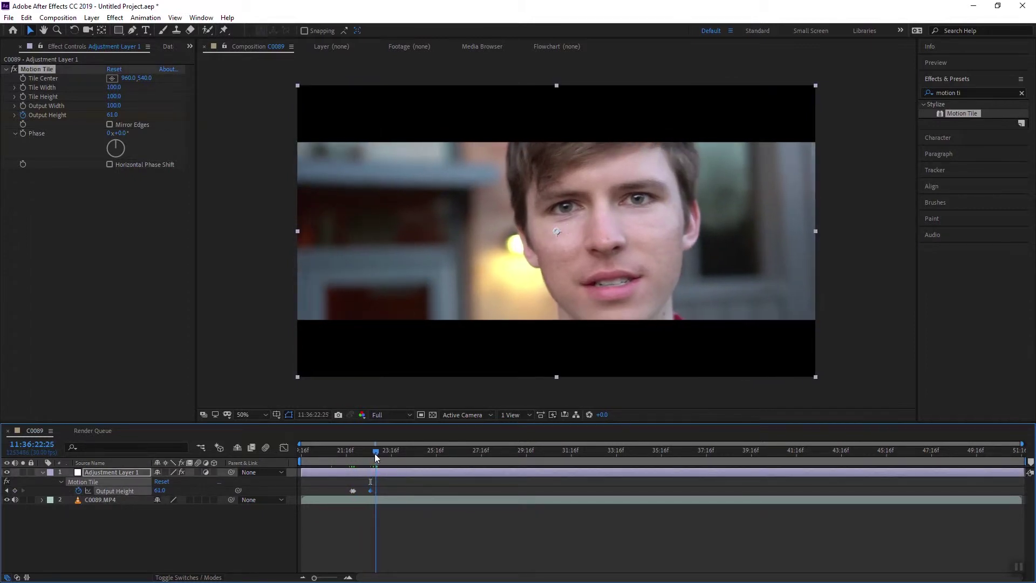
left_click(162, 491)
type("100")
key("Return")
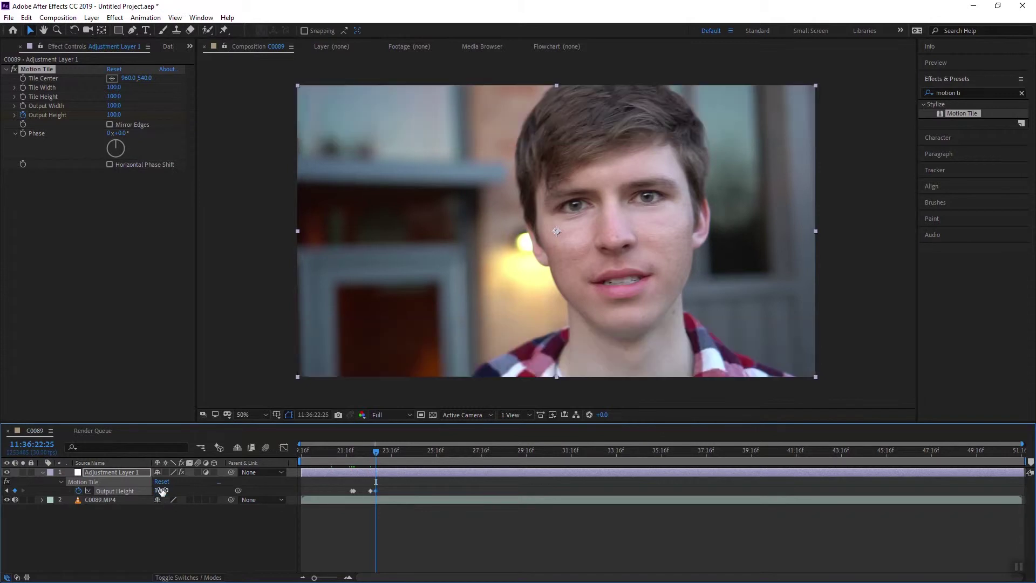
- Preview the letterbox animation and select the Motion Tile effect
left_click(351, 451)
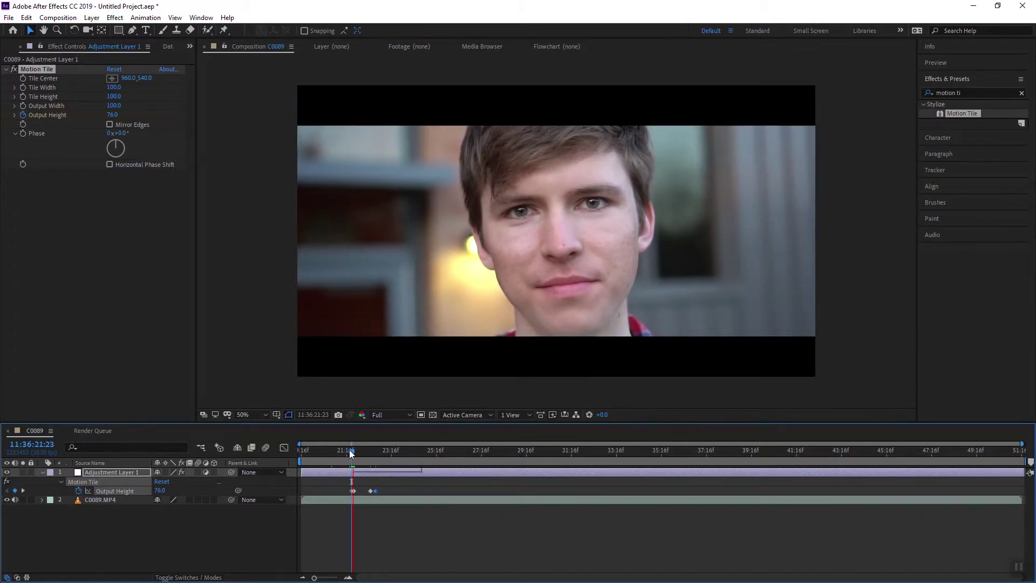
key("space")
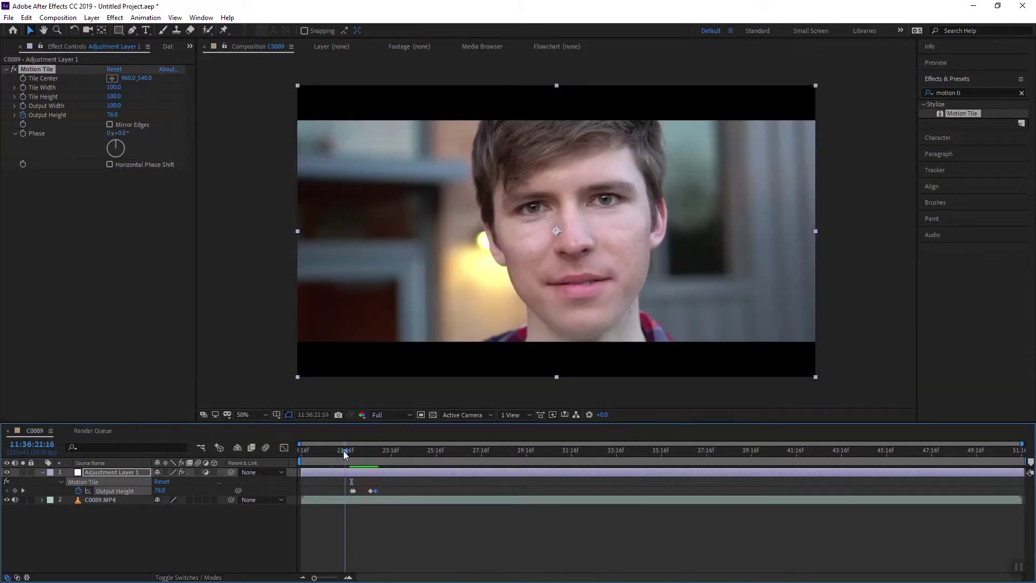
left_click(323, 451)
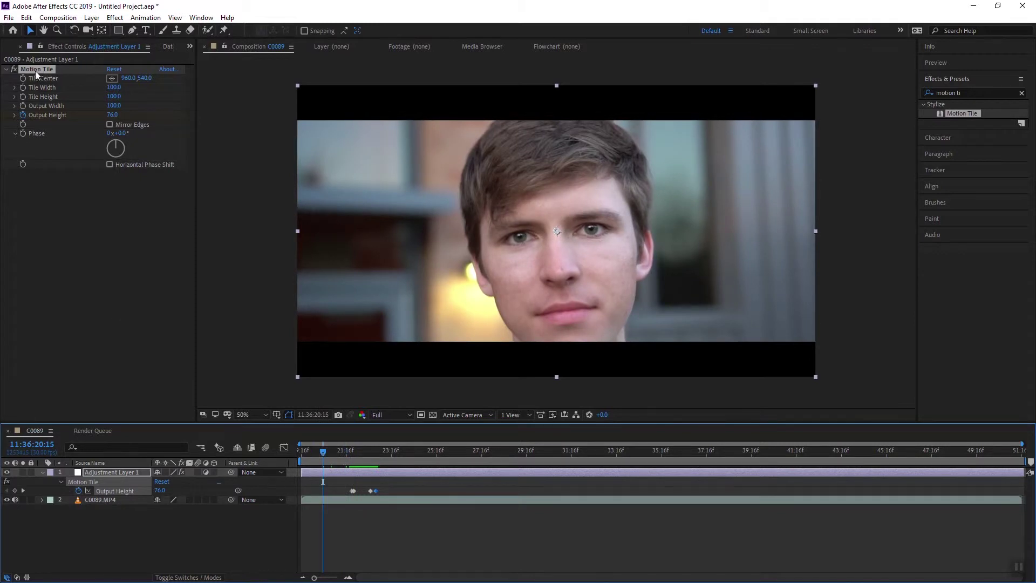
left_click(41, 68)
- Replace Adjustment Layer 1 with Motion Tile on the clip, lowering Output Height
key("Delete")
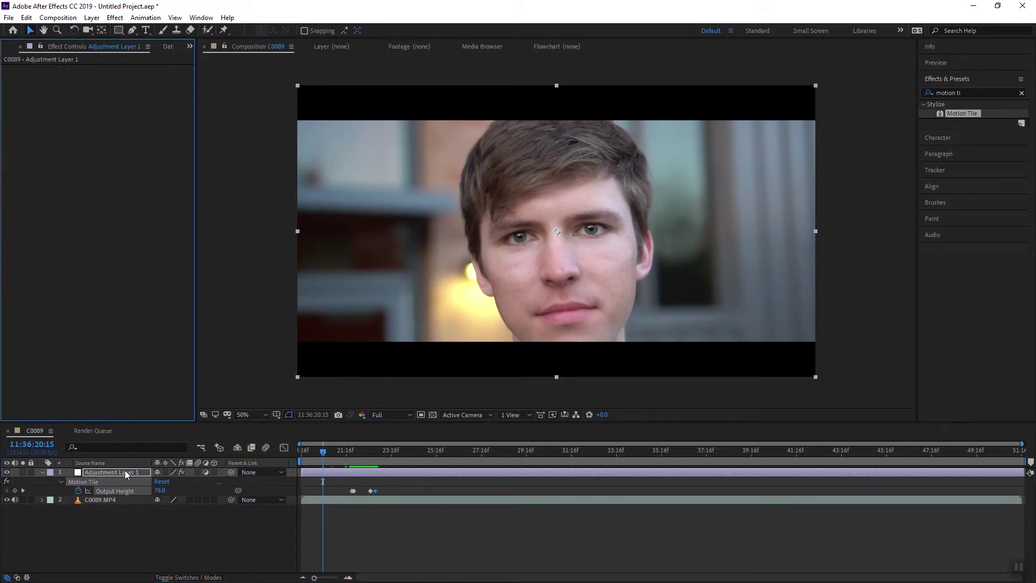
left_click(125, 471)
key("Delete")
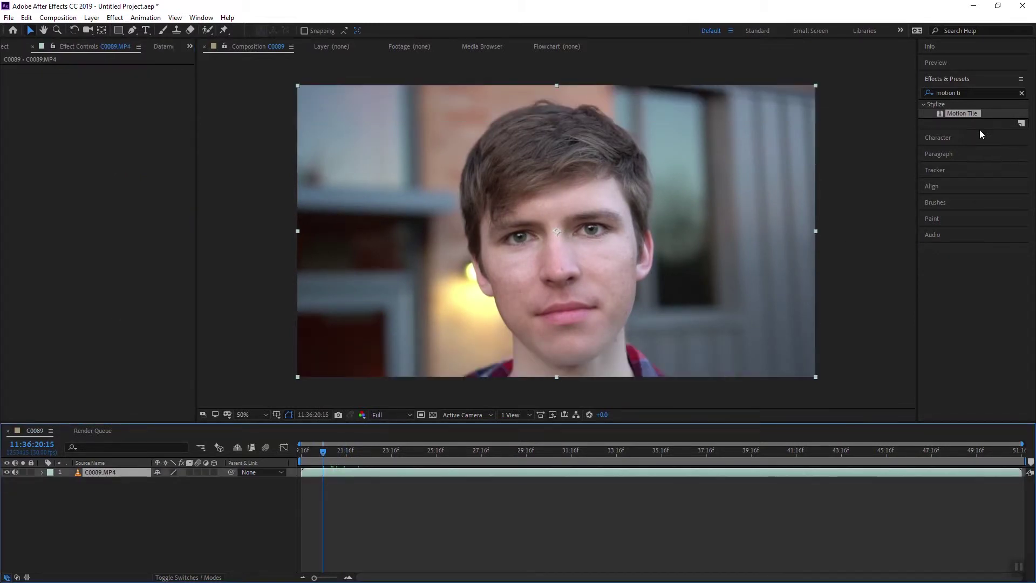
double_click(962, 114)
left_click_drag(117, 114, 105, 114)
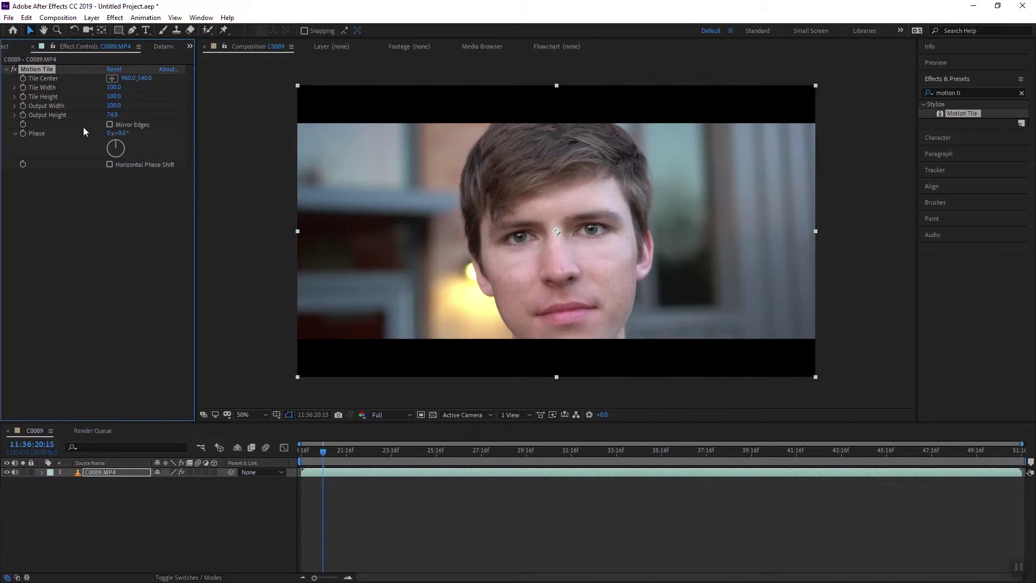
- Duplicate the C0089.MP4 layer
left_click(326, 476)
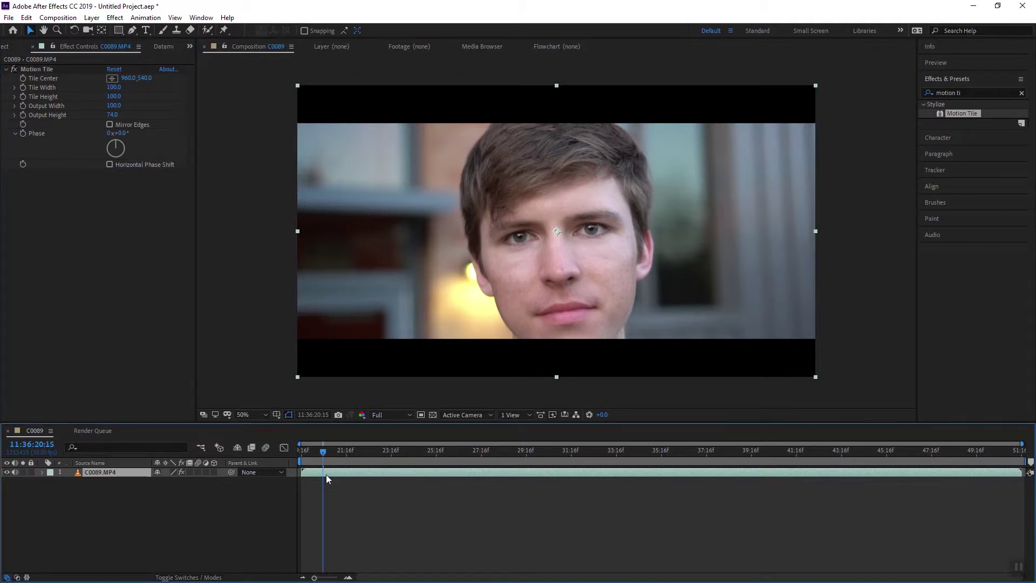
key("ctrl+s")
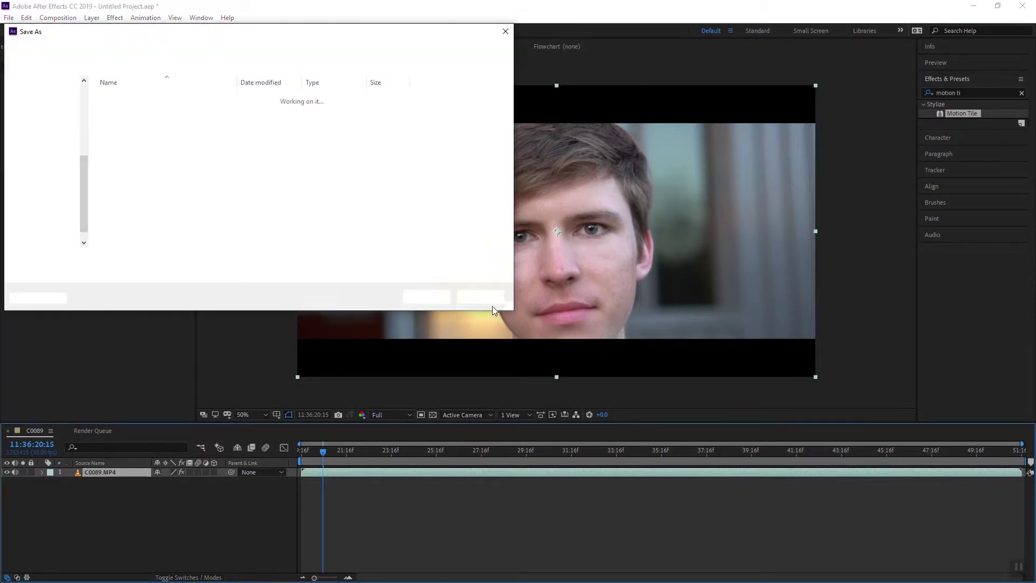
left_click(478, 296)
key("ctrl+d")
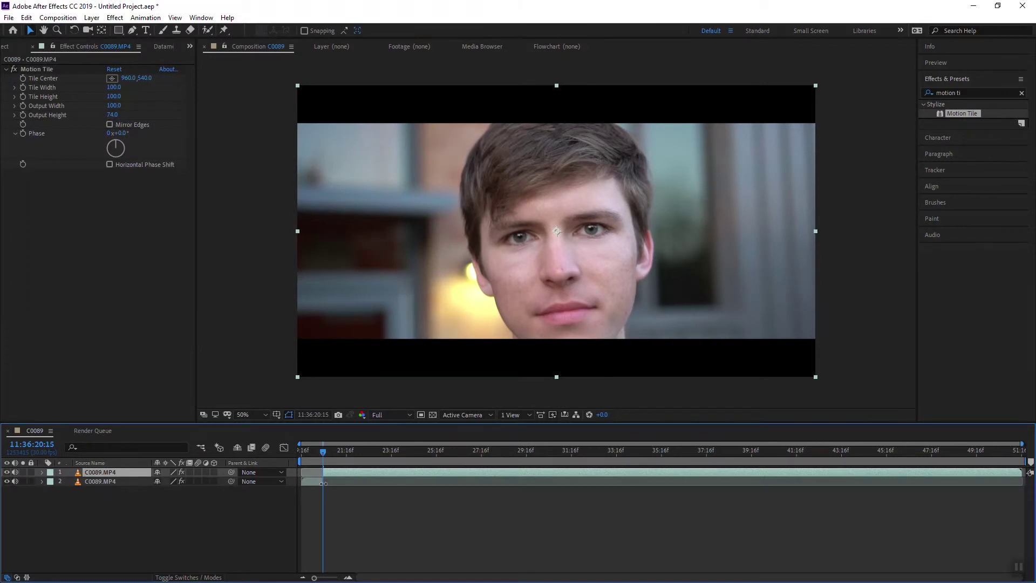
- Thin the bars via Output Height on the clip copies and add an adjustment layer
left_click(330, 452)
left_click_drag(112, 115, 129, 117)
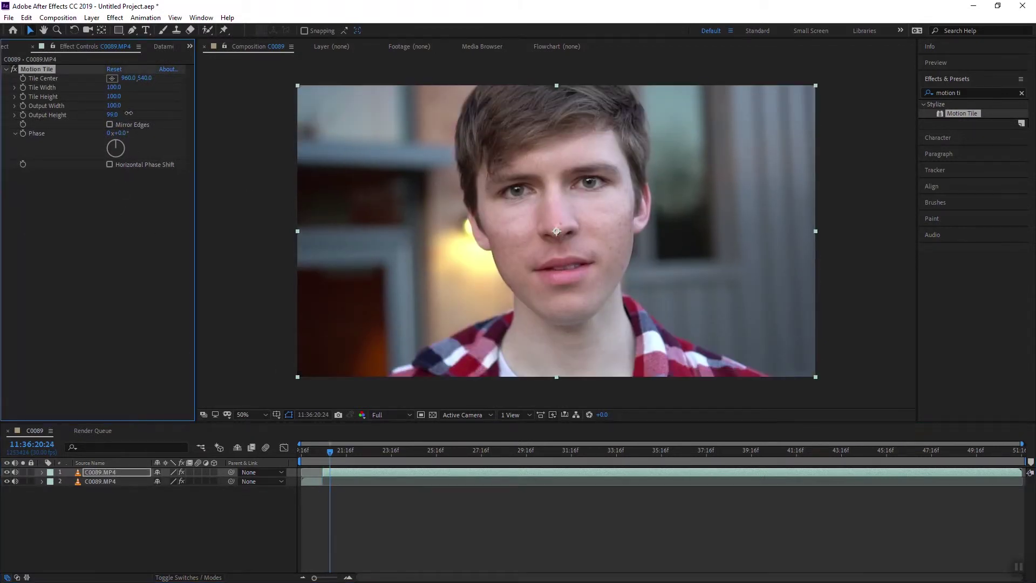
left_click(316, 451)
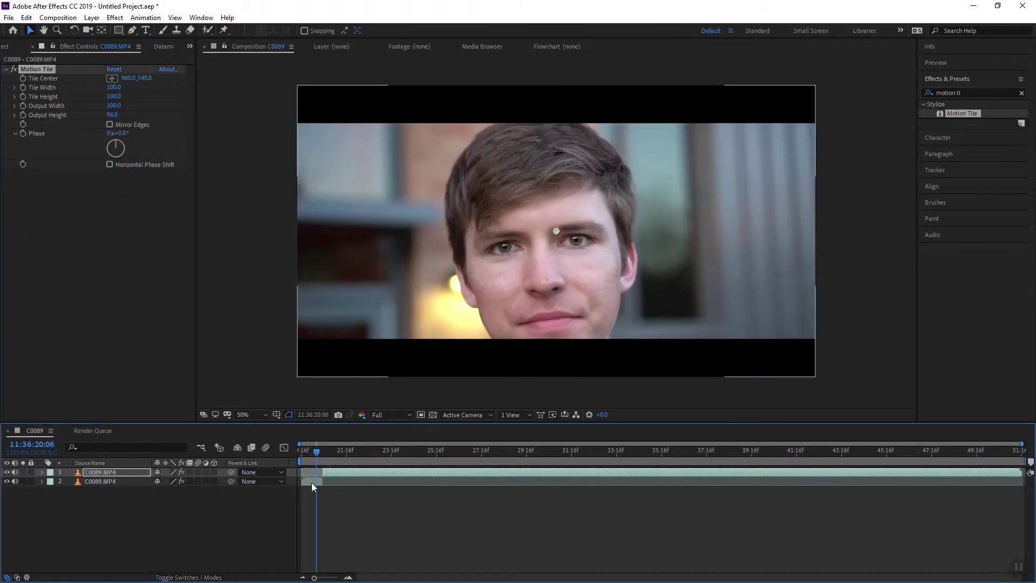
left_click(312, 482)
left_click(116, 115)
left_click_drag(118, 115, 126, 119)
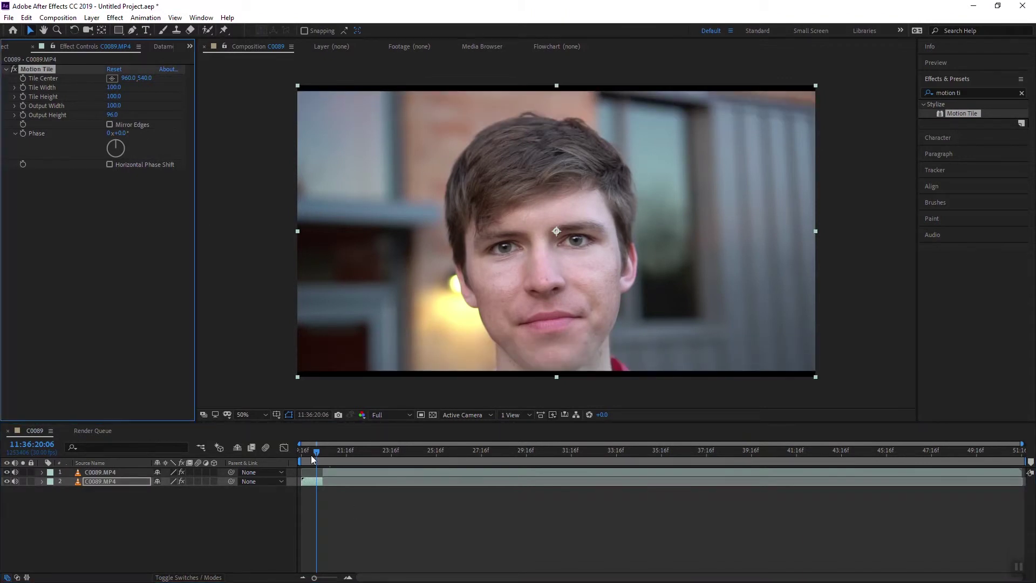
mouse_move(311, 455)
left_mouse_down()
mouse_move(389, 450)
mouse_move(481, 480)
left_mouse_up()
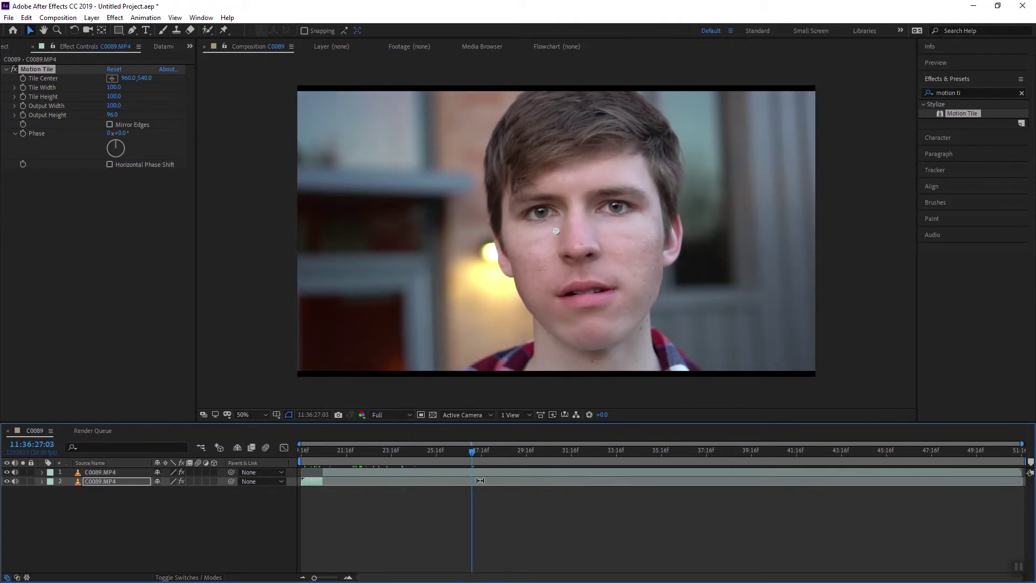
key("ctrl+alt+y")
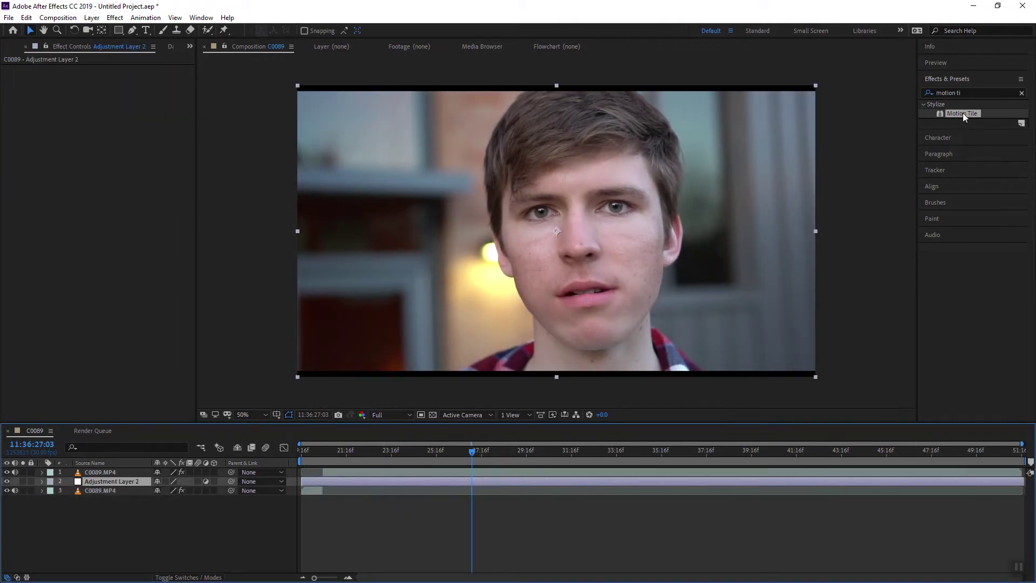
- Drop Motion Tile onto Adjustment Layer 2 and move it above both clip copies
left_click_drag(963, 116, 328, 477)
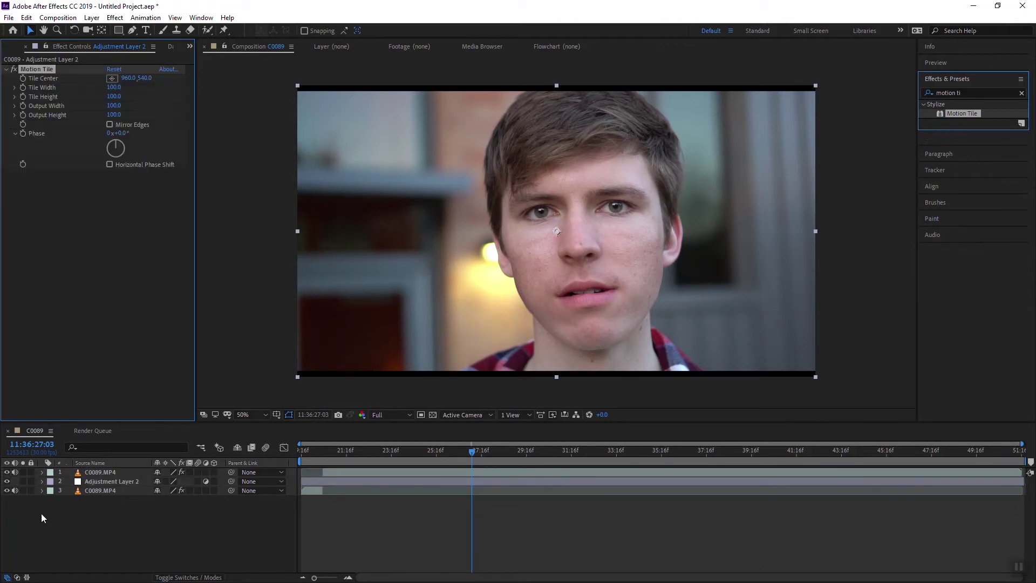
left_click_drag(99, 481, 104, 472)
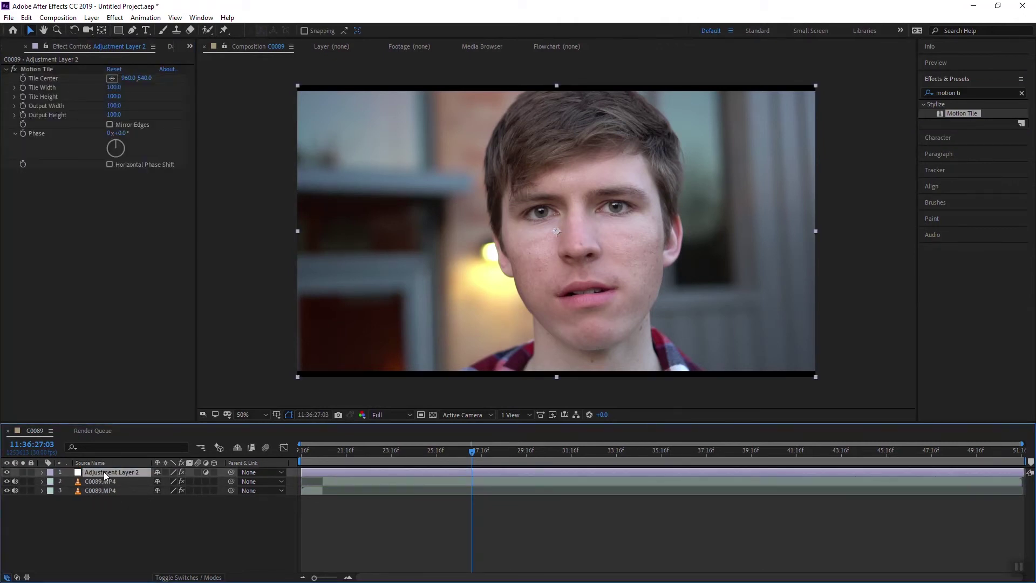